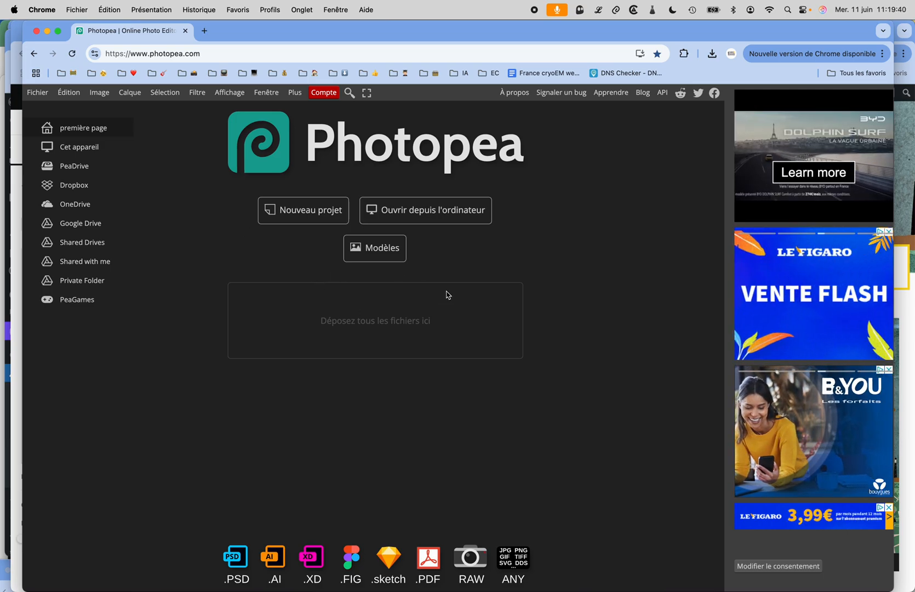
Step: Open the file portrait-dun-chaton-qui-miaule.jpeg from the computer's Bureau folder
click(427, 217)
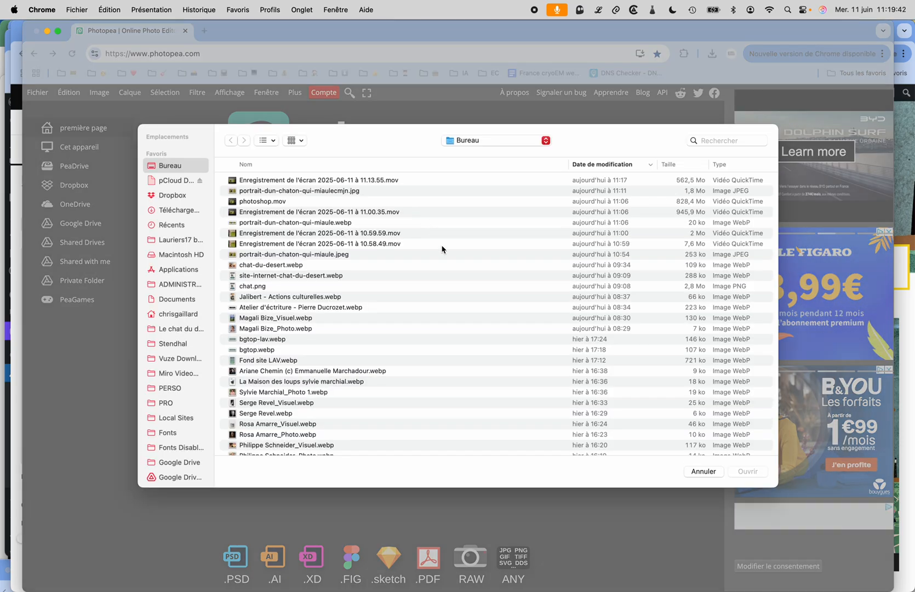
click(306, 255)
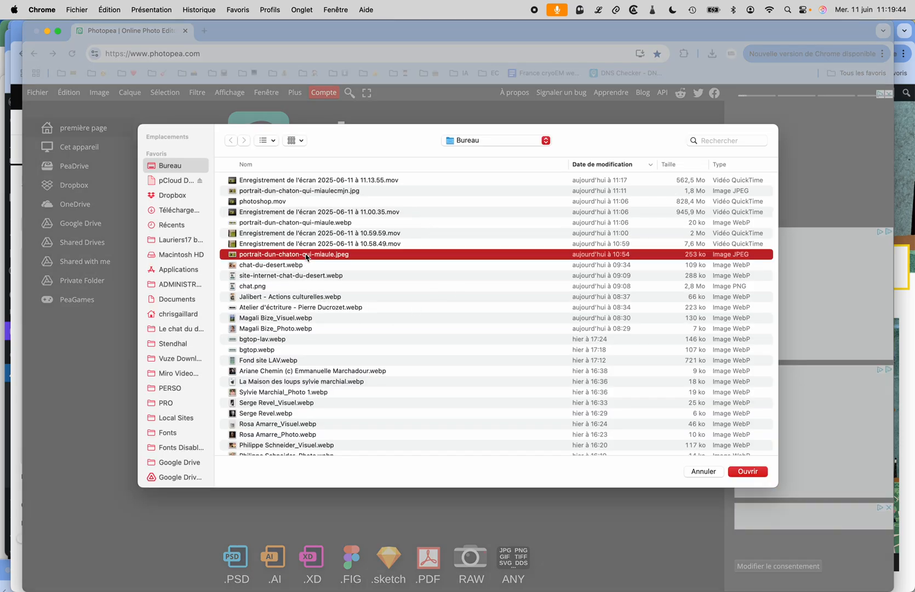
double_click(306, 255)
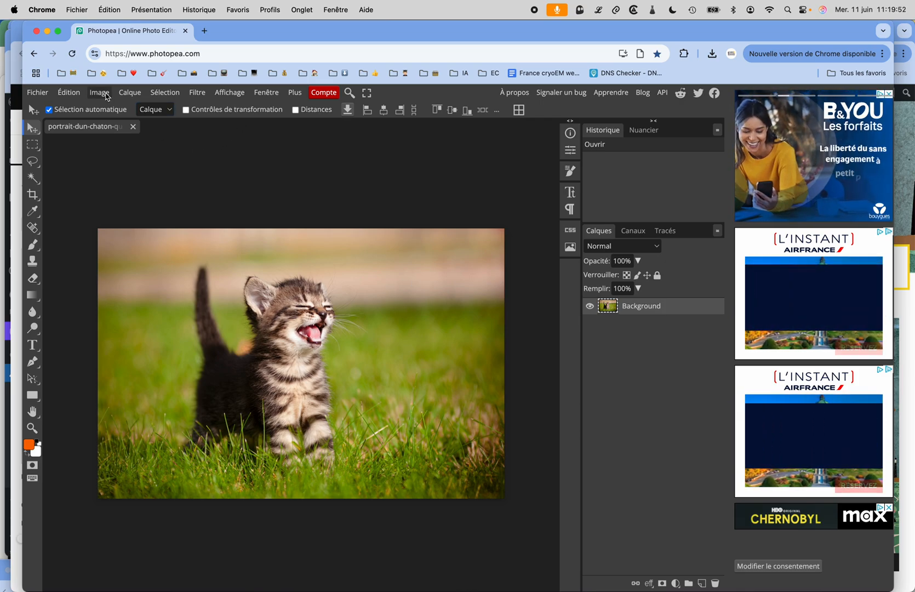
Step: Resize the kitten image to 1400 × 930 pixels with a resolution of 72 DPI
click(107, 97)
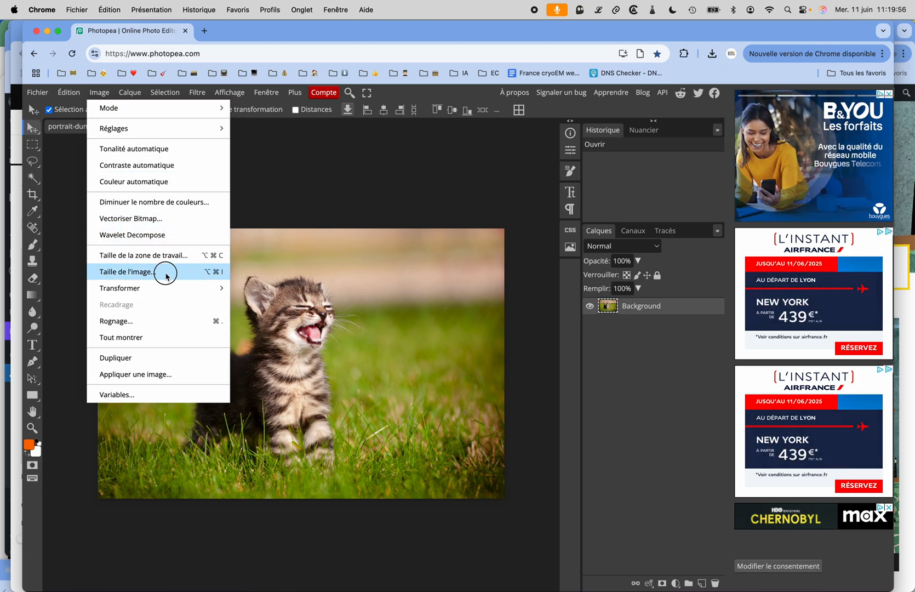
click(162, 271)
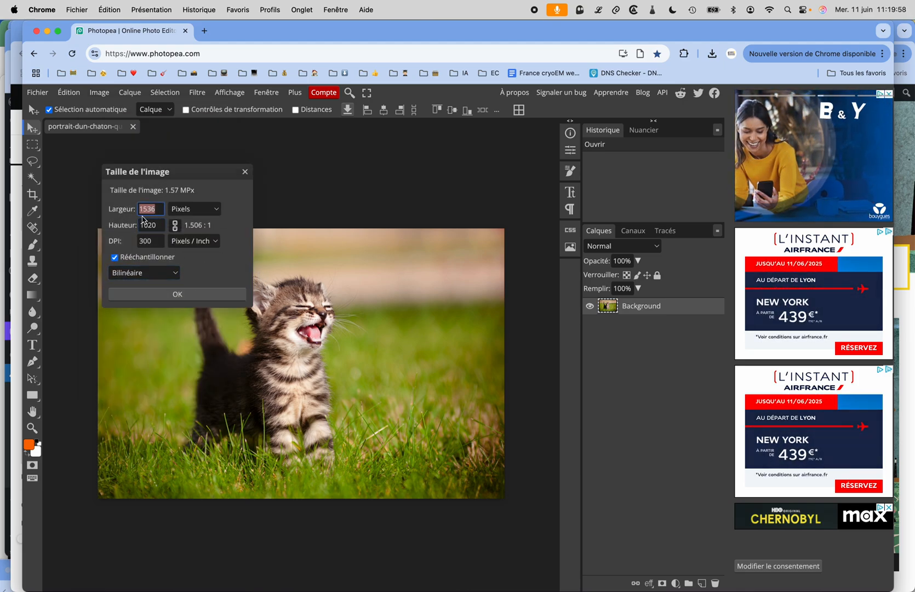
click(158, 243)
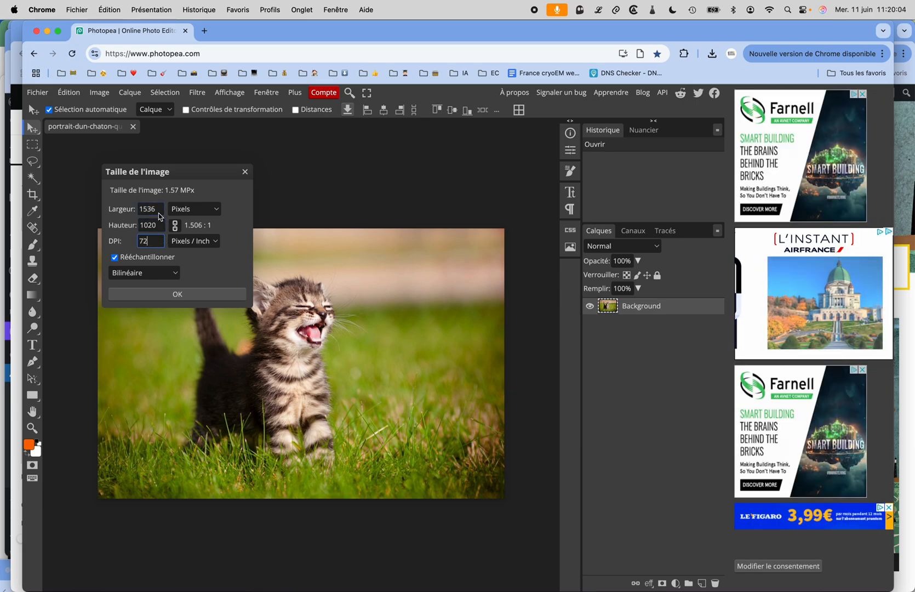
click(132, 209)
text(1400)
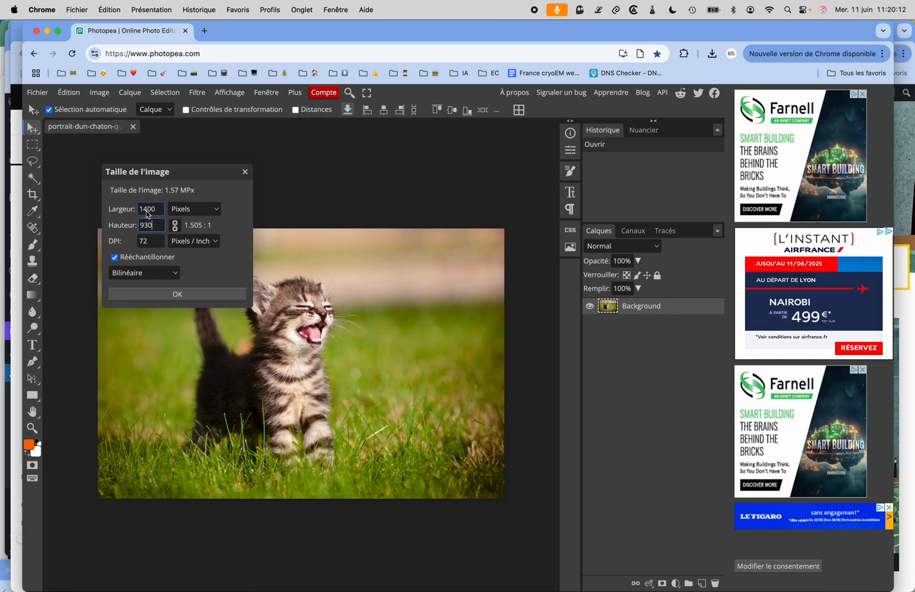
click(191, 299)
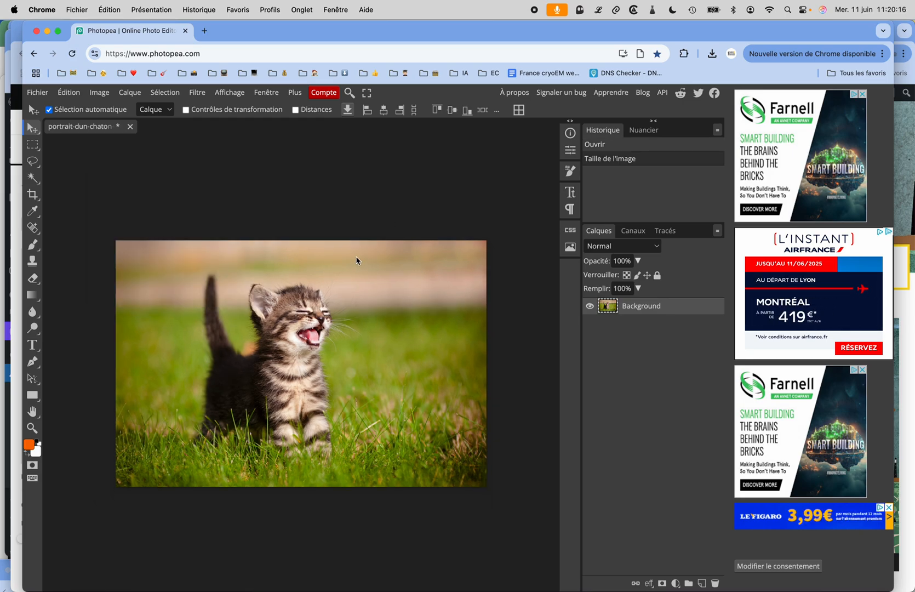
click(99, 92)
mouse_move(106, 108)
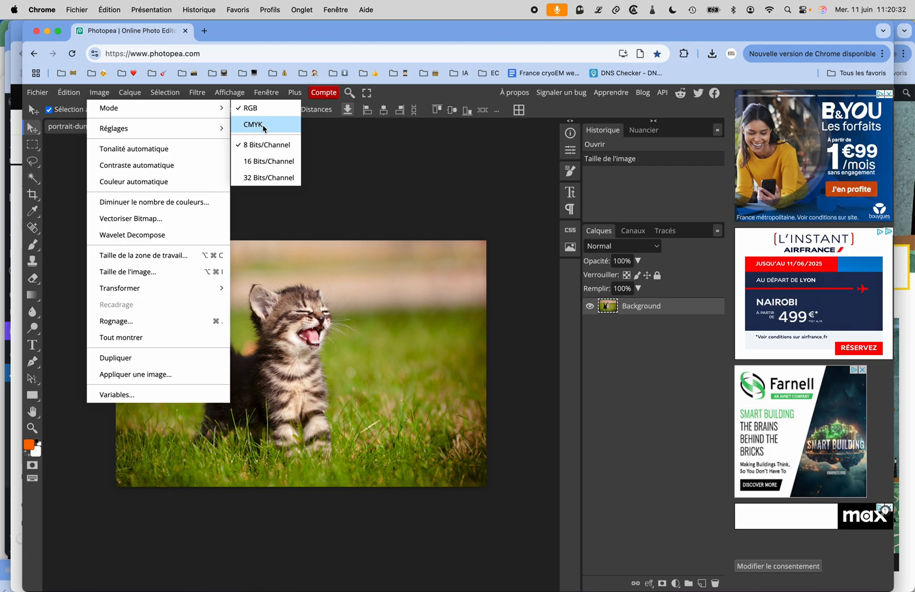
click(385, 156)
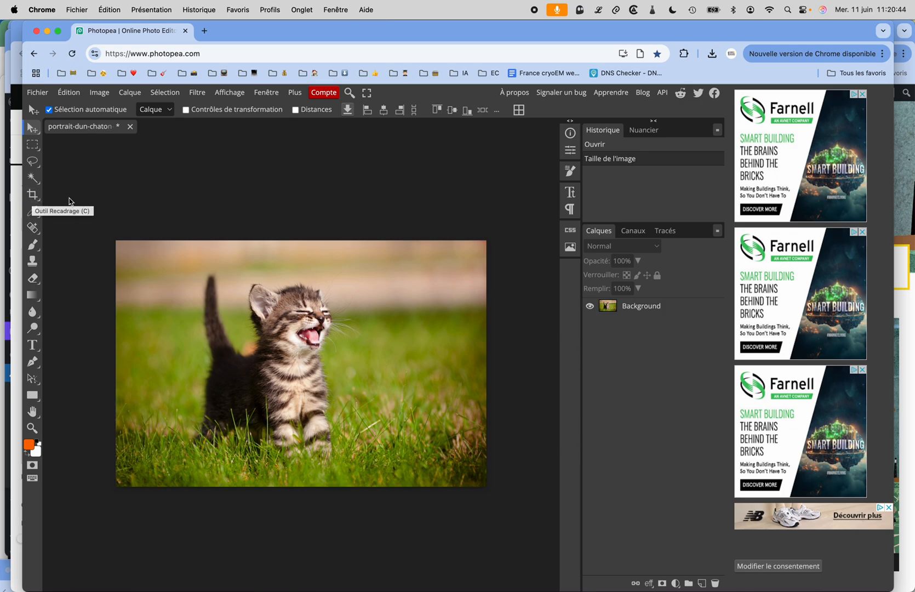
Step: Set up the Crop tool with a fixed size of 1400 × 300 pixels and a new resolution of 72 DPI
click(32, 196)
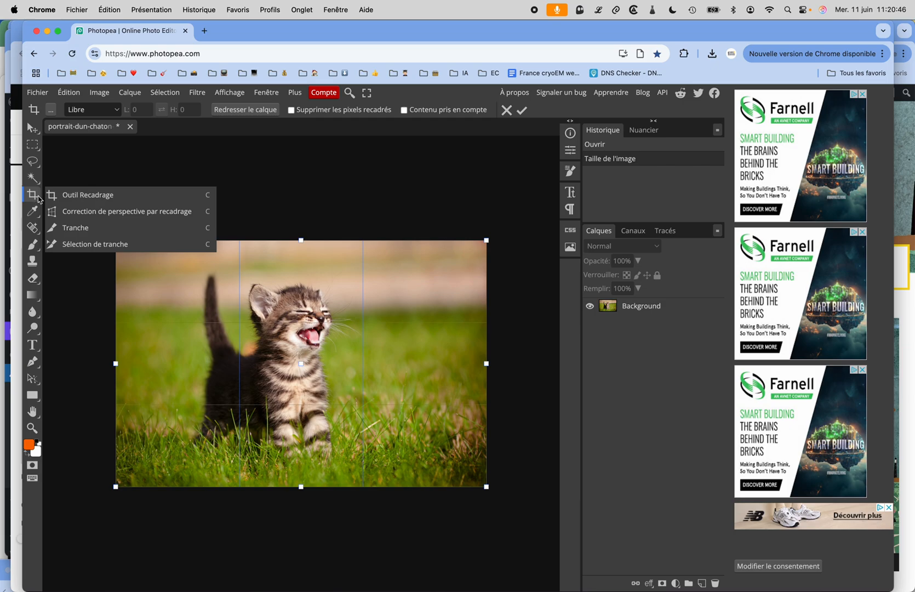
click(82, 196)
click(107, 115)
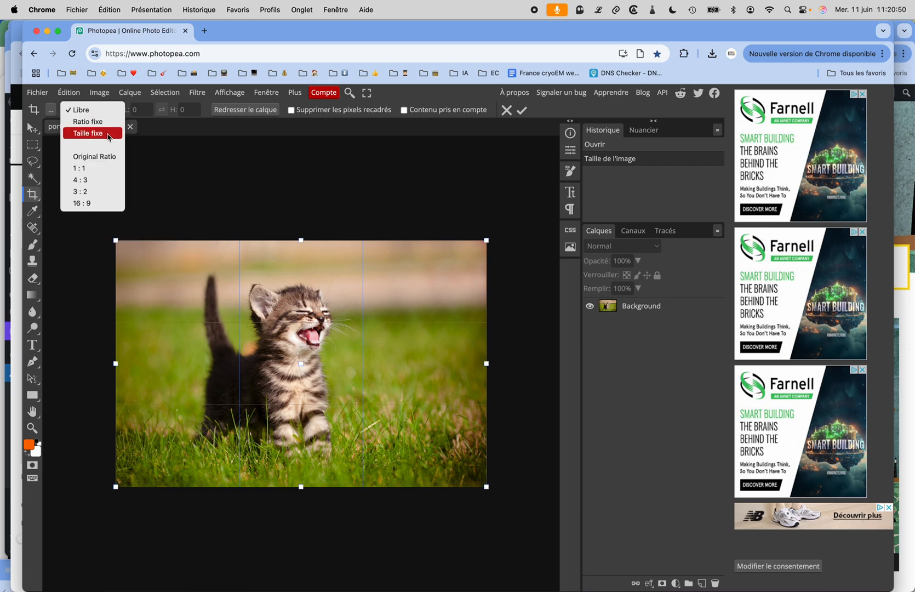
click(88, 133)
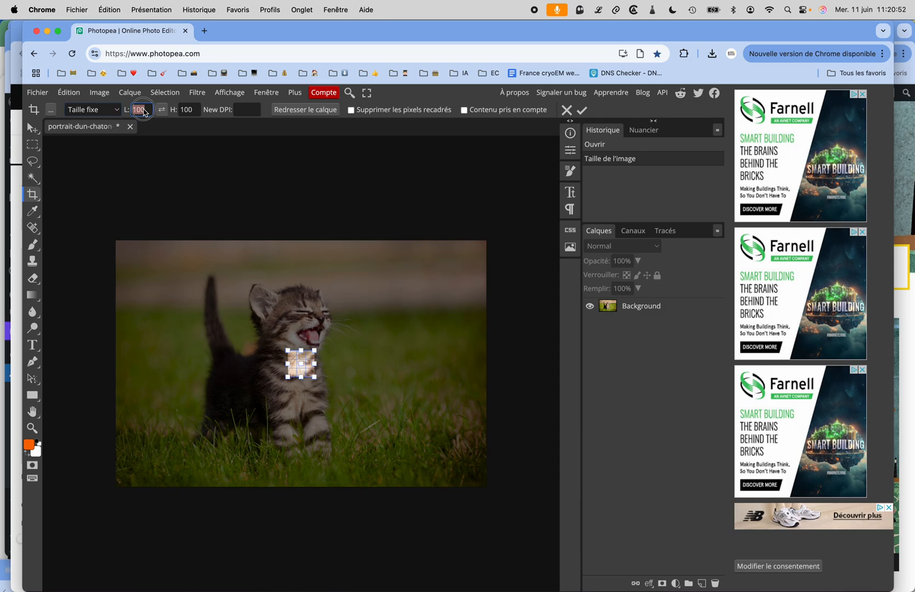
text(1400)
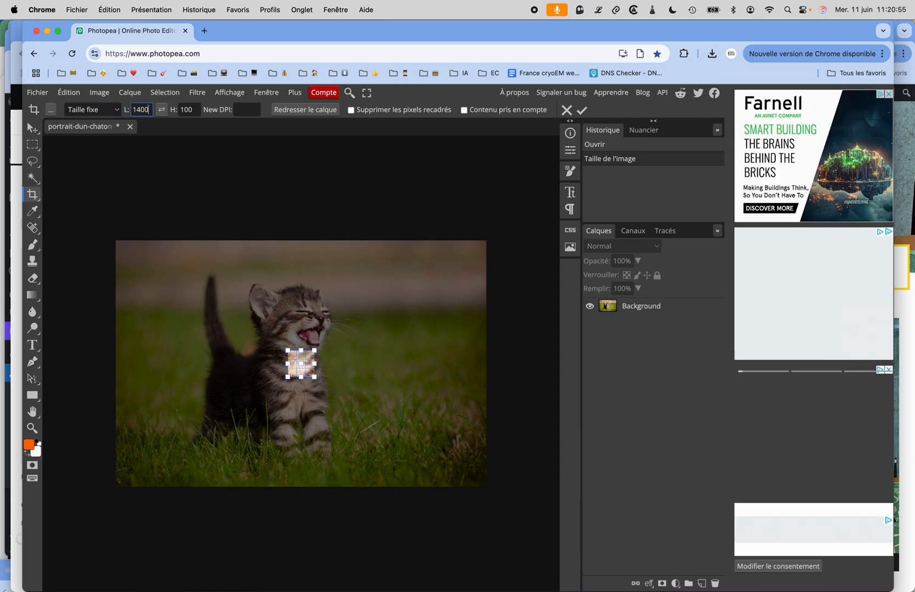
key(Tab)
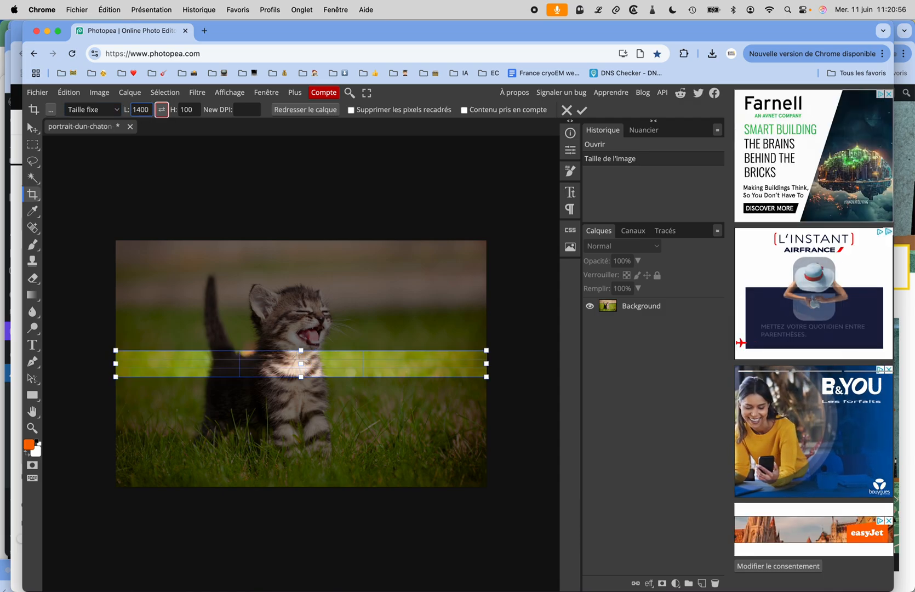
key(Tab)
text(300)
key(Tab)
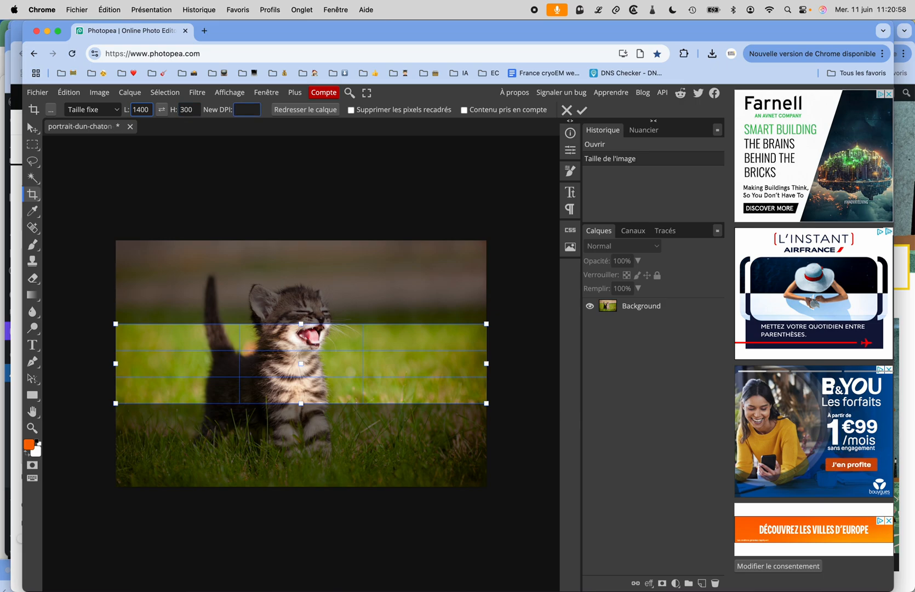
text(72)
key(Tab)
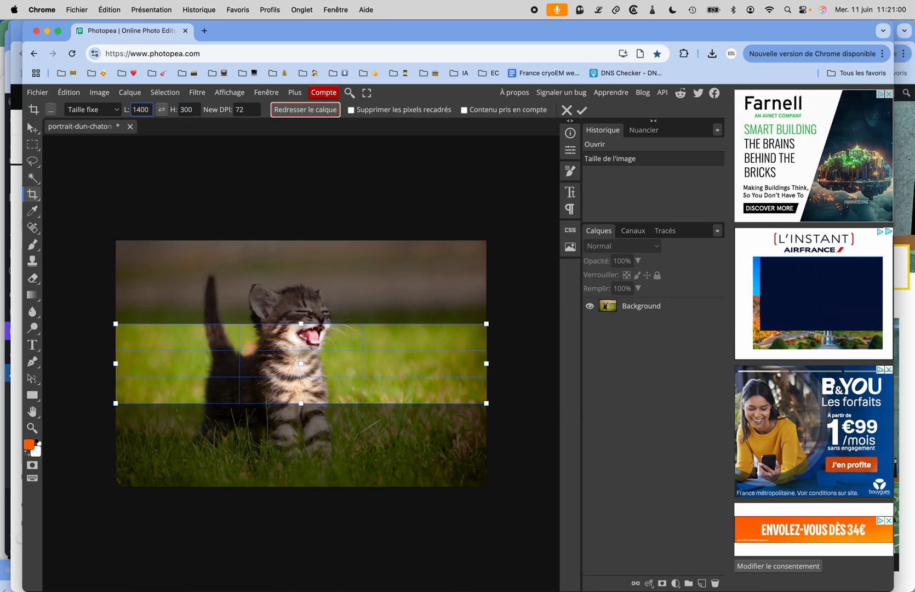
Step: Position the crop frame over the kitten's head, spanning the full image width, and apply the crop
drag(341, 263, 487, 394)
drag(437, 345, 437, 305)
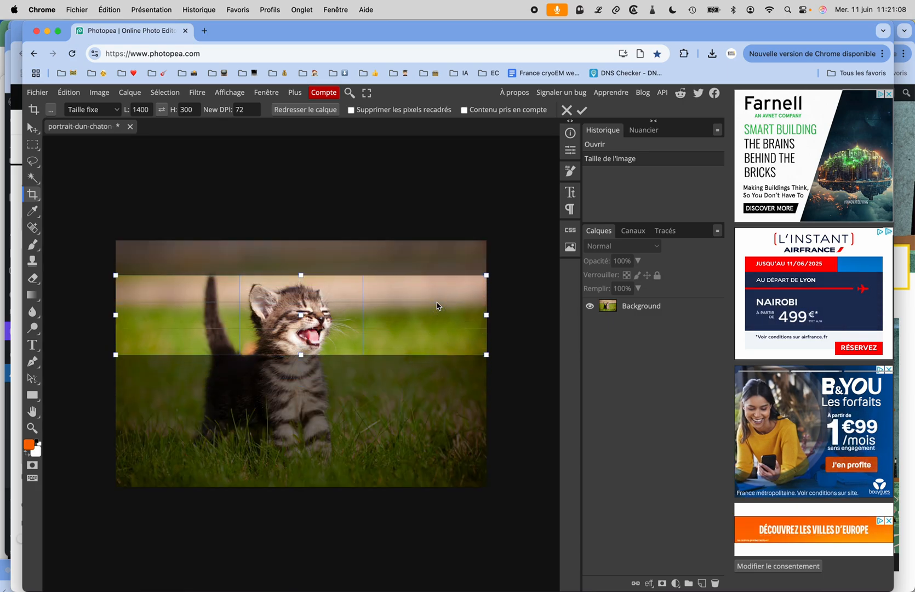
key(Return)
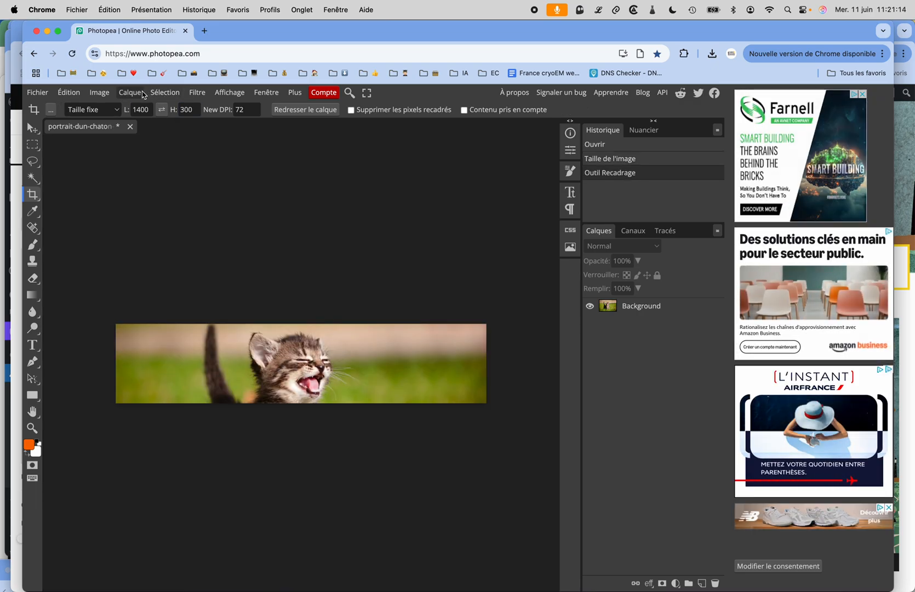
click(163, 94)
mouse_move(99, 94)
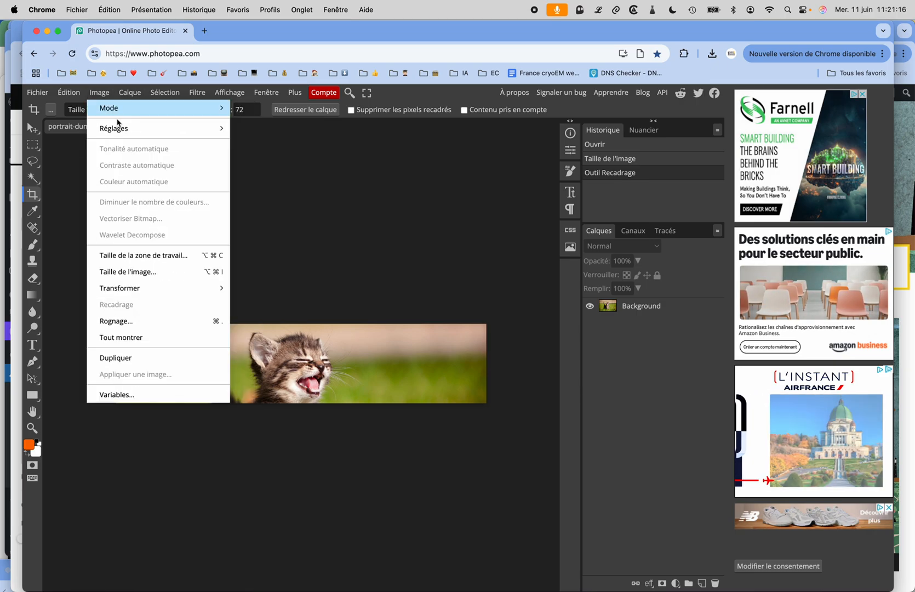
click(277, 204)
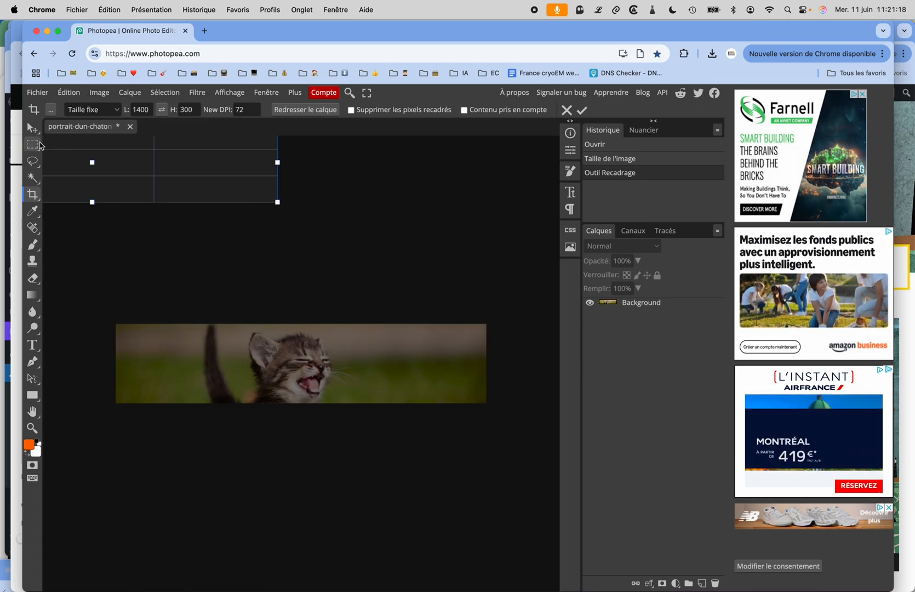
click(38, 147)
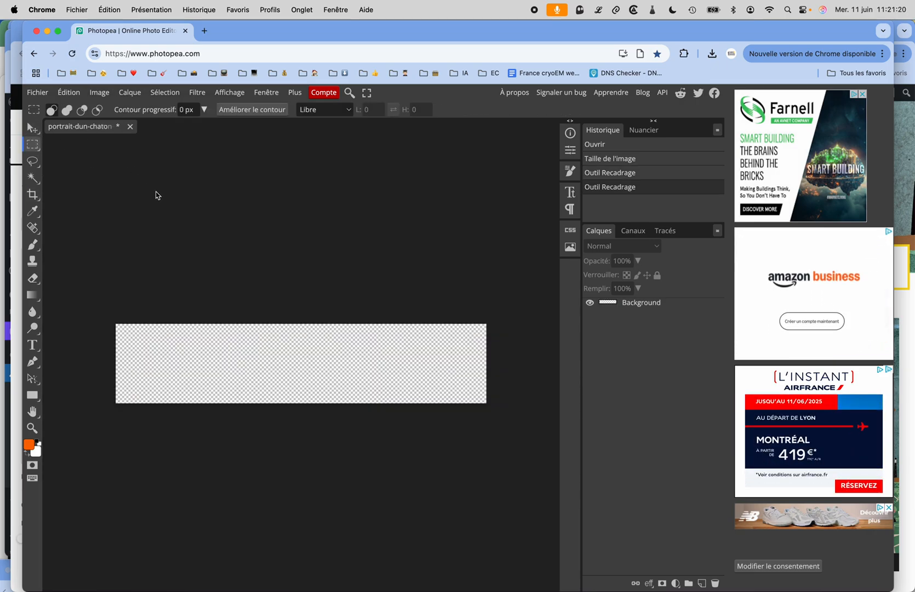
key(super+z)
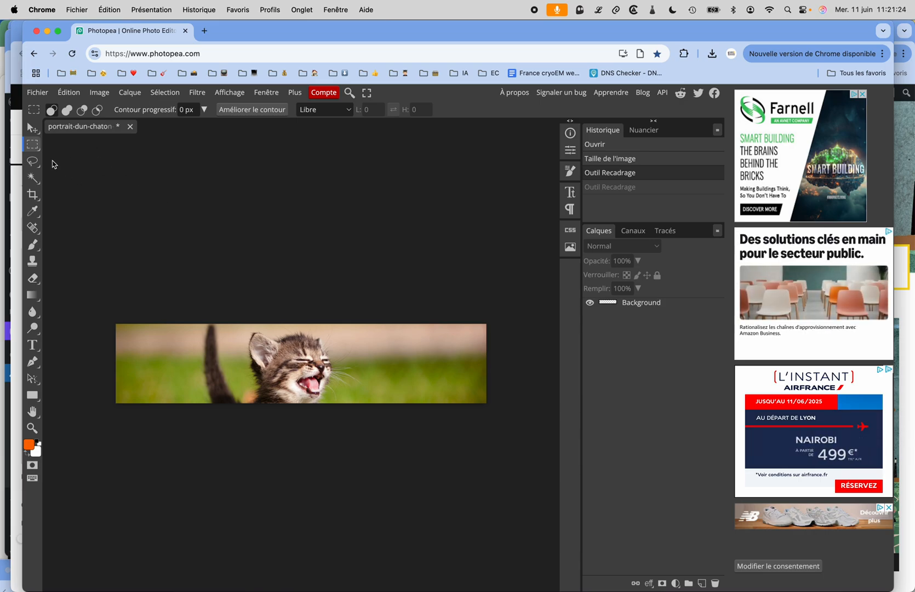
Step: Check the cropped image's dimensions and resolution in the image size settings
click(106, 94)
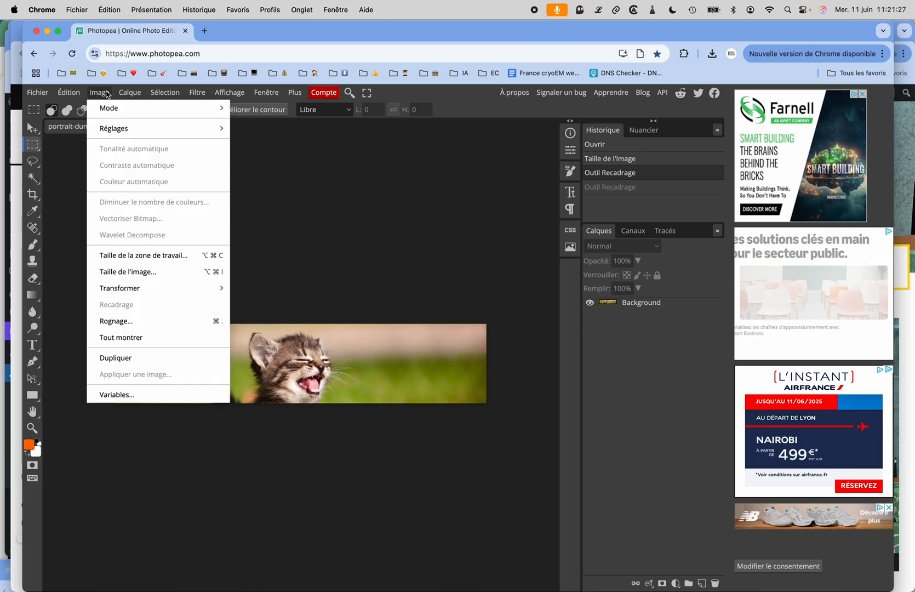
click(147, 271)
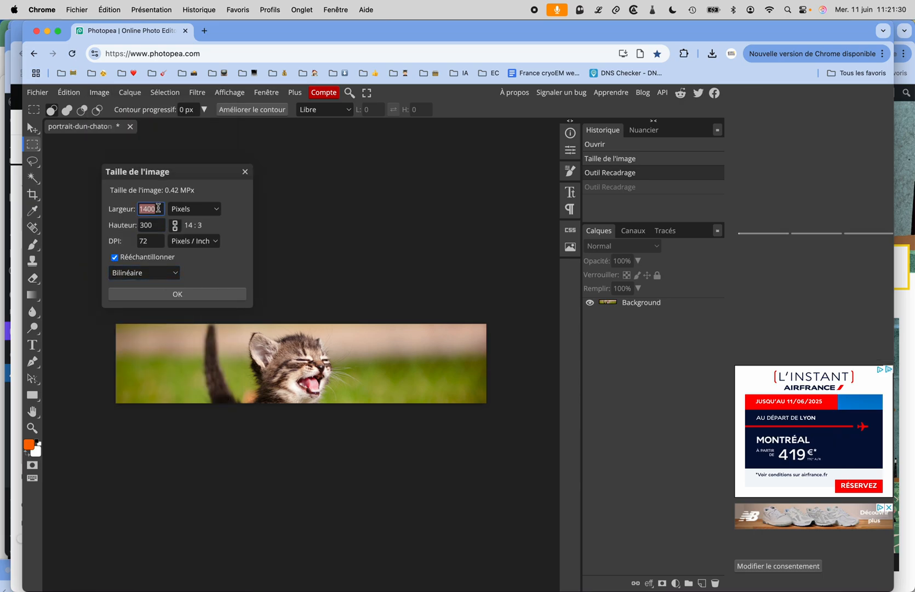
click(175, 294)
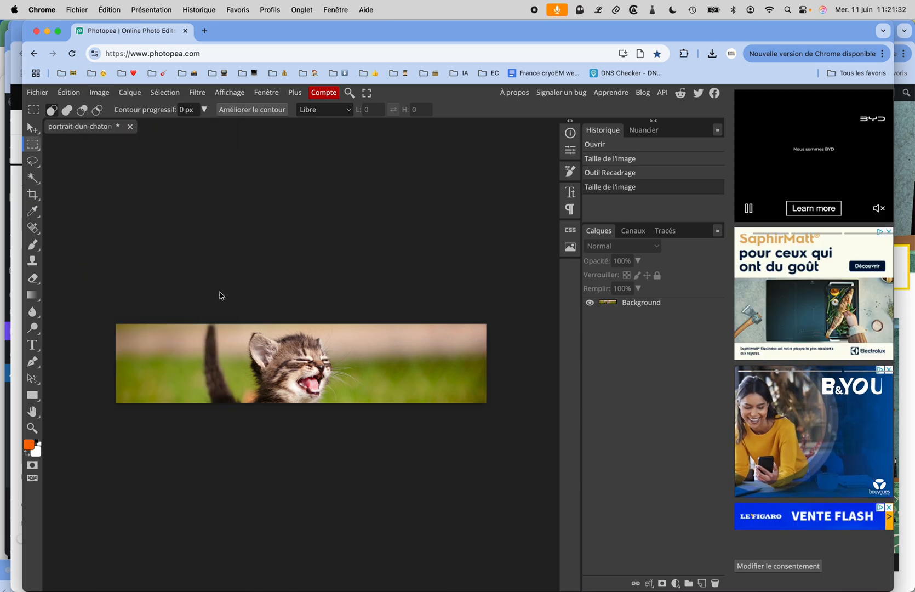
Step: Export the cropped image as a JPG for the web at 45% quality
click(45, 95)
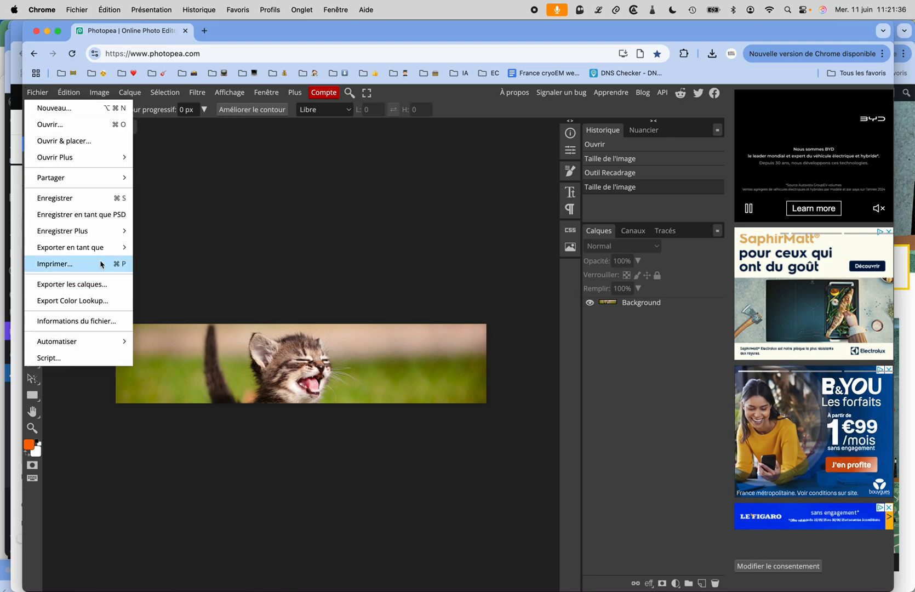
mouse_move(100, 255)
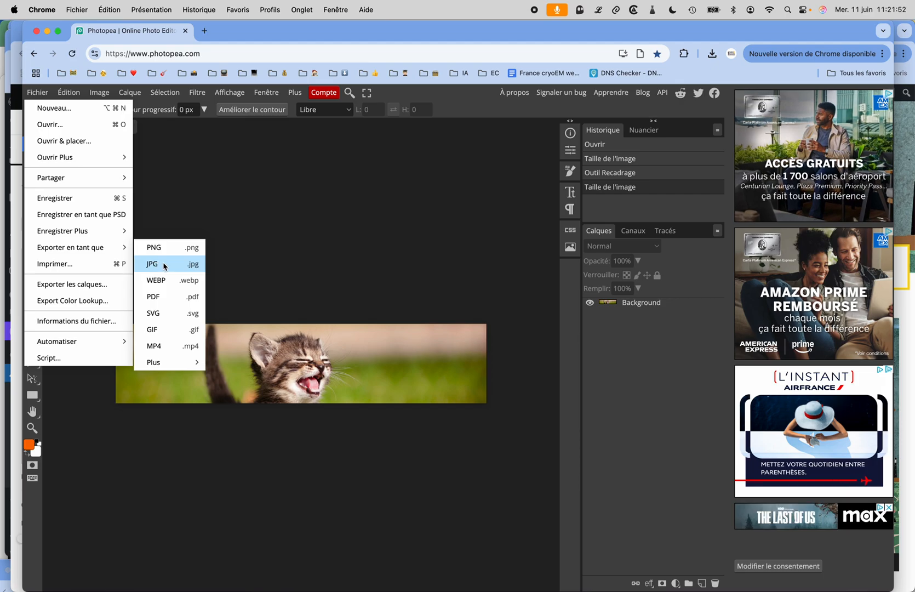
click(164, 266)
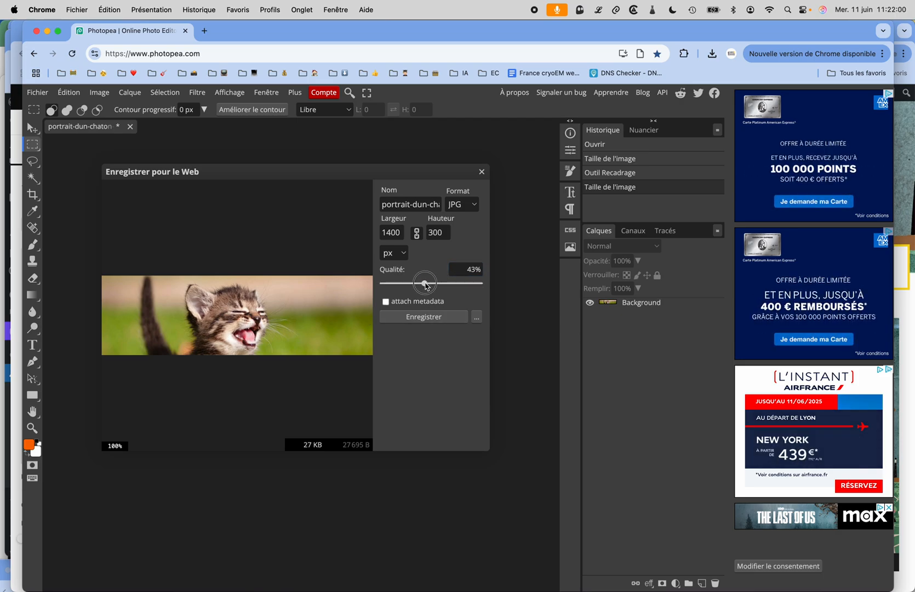
drag(426, 284, 428, 284)
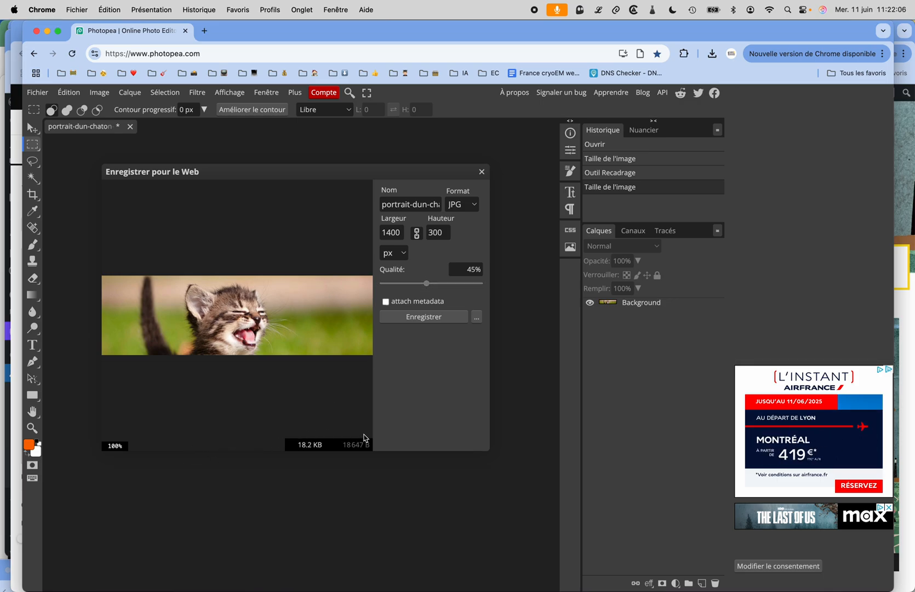
mouse_move(441, 172)
mouse_down()
mouse_move(446, 132)
mouse_move(444, 156)
mouse_up()
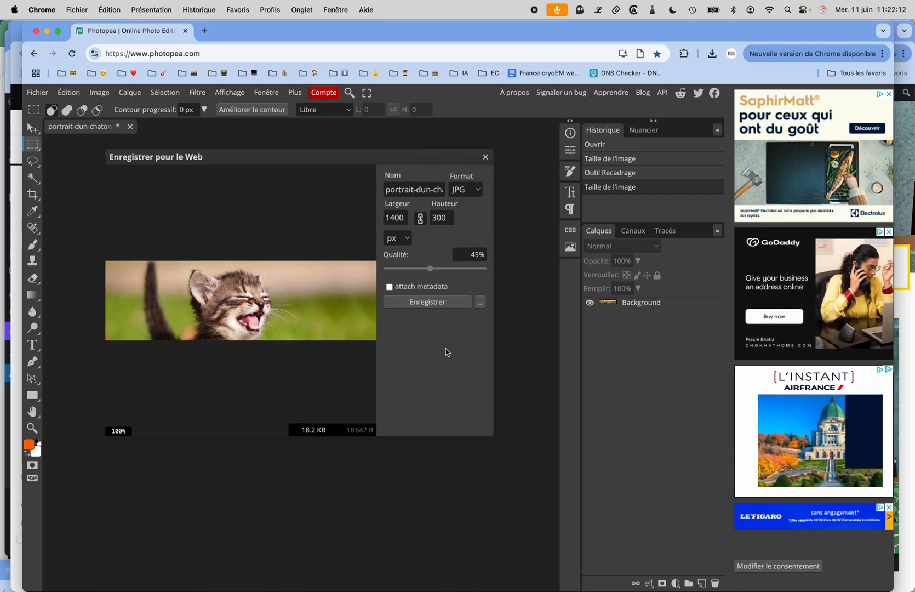
click(433, 305)
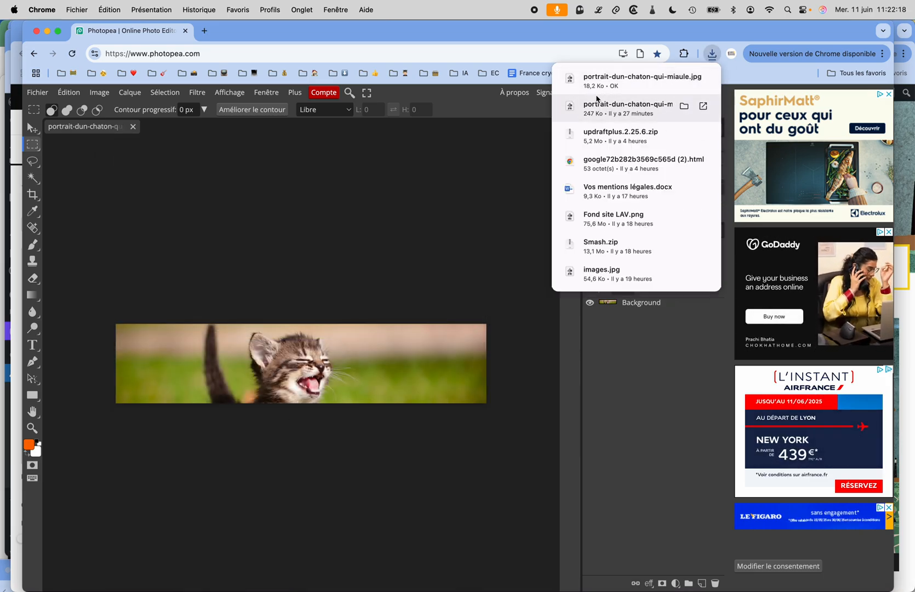
Step: Export the cropped kitten banner for the web as a WebP file at 75% quality
click(343, 231)
click(39, 93)
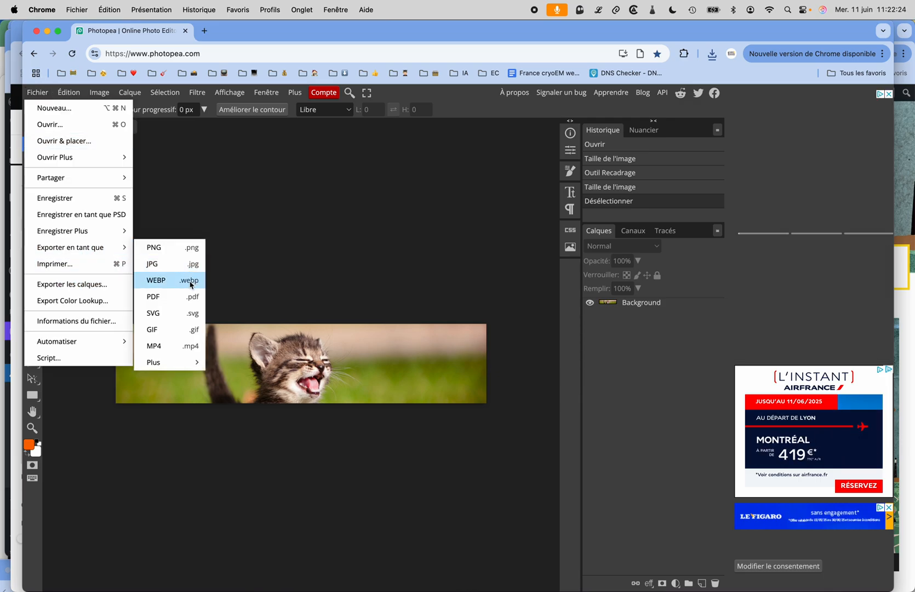
click(189, 282)
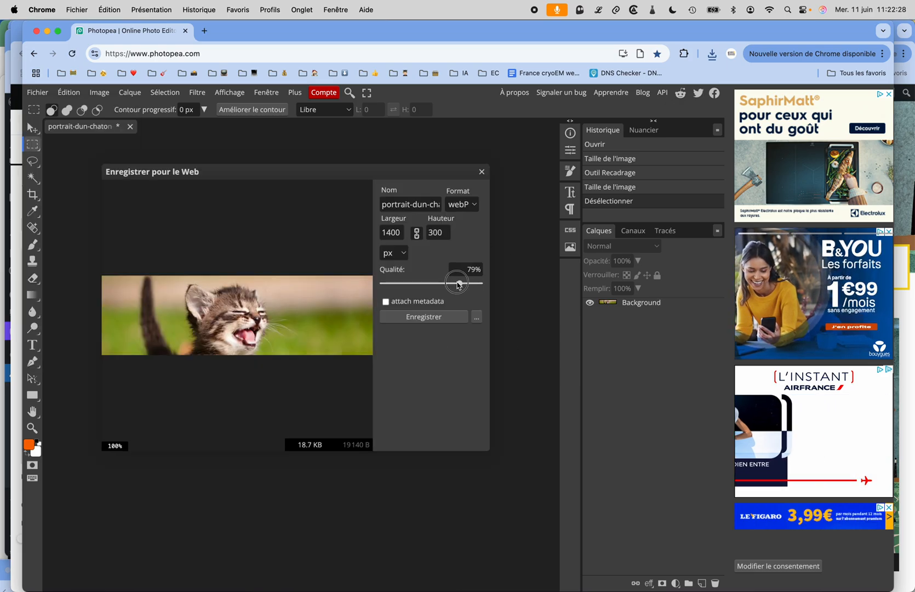
drag(462, 287, 457, 282)
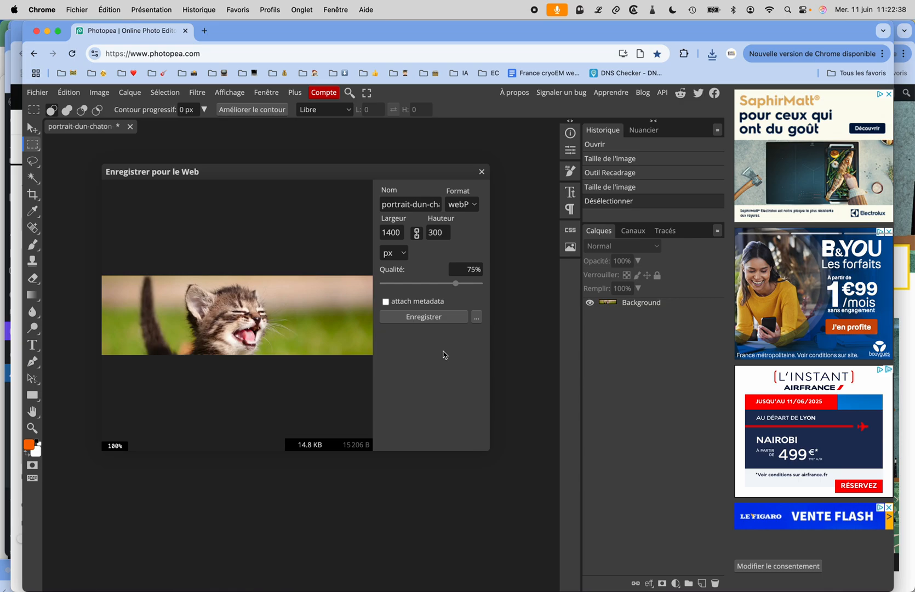
click(432, 321)
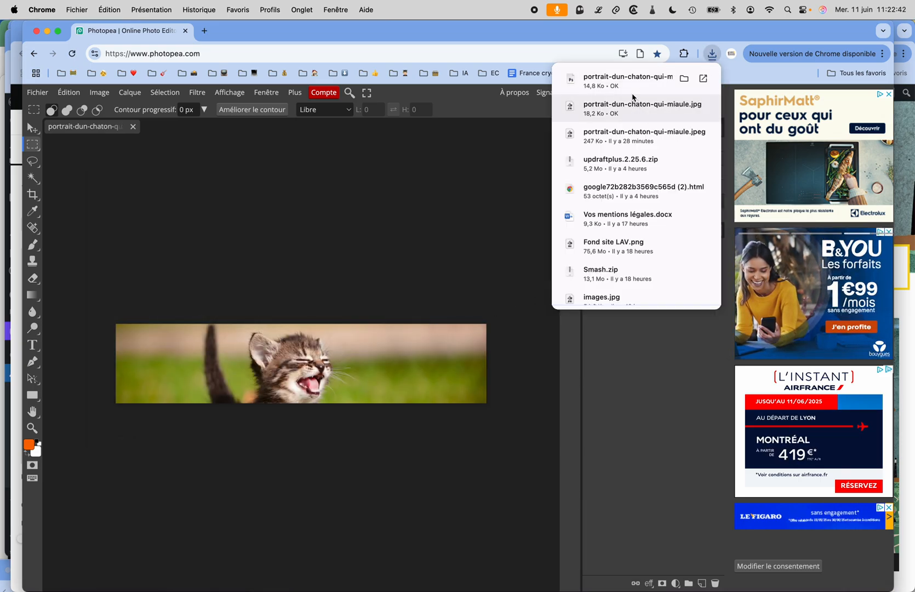
Step: Start a web export of the banner in AVIF format and enlarge its preview to 200%
click(441, 185)
click(130, 230)
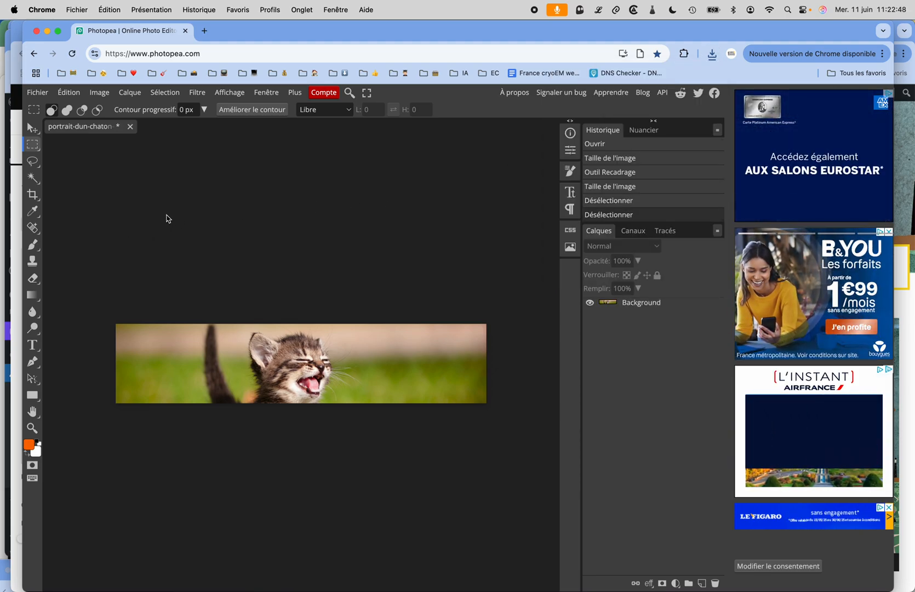
click(38, 91)
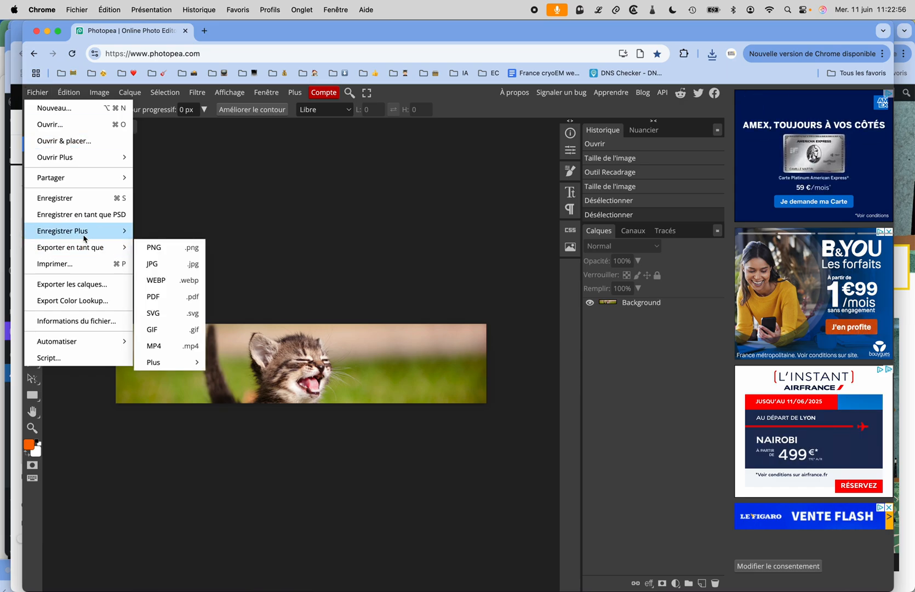
mouse_move(81, 237)
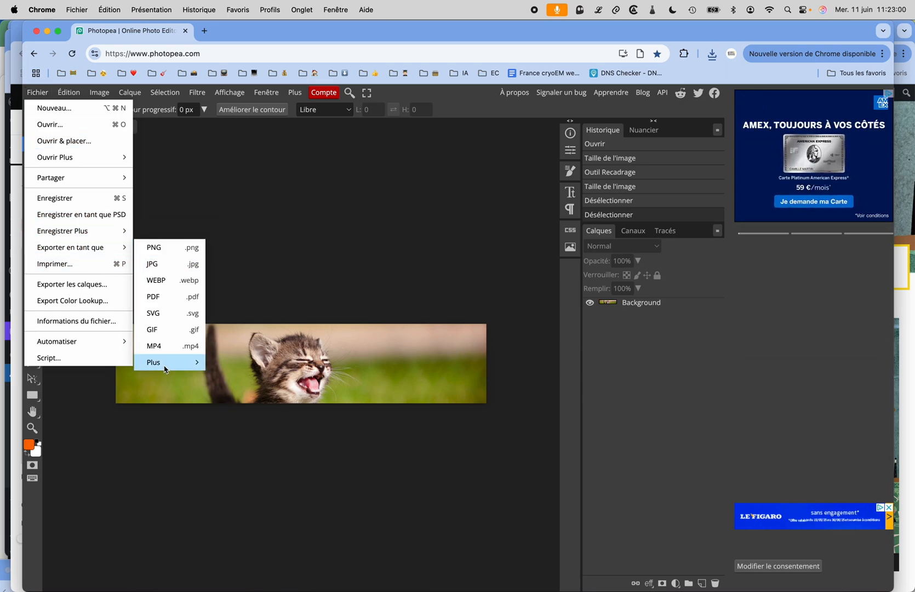
mouse_move(169, 365)
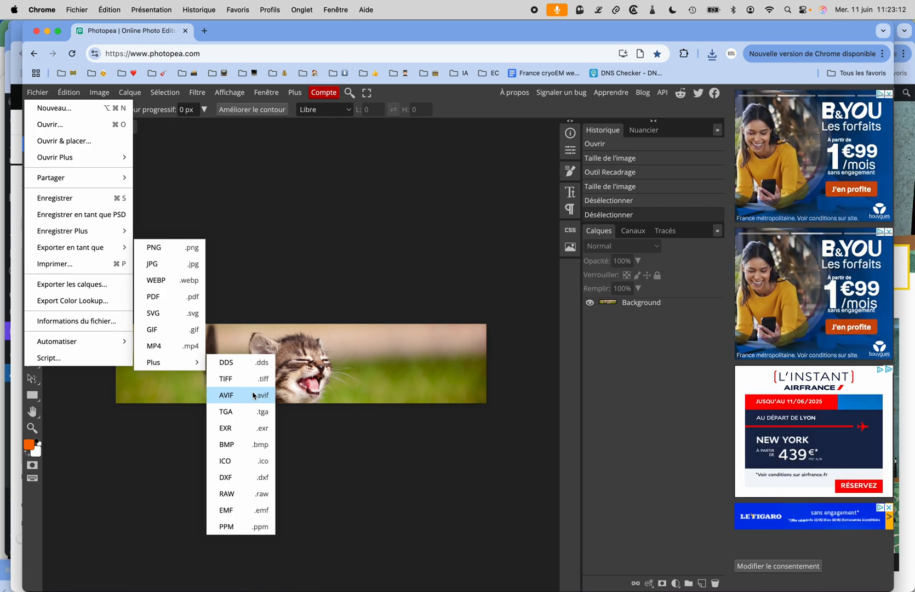
click(254, 395)
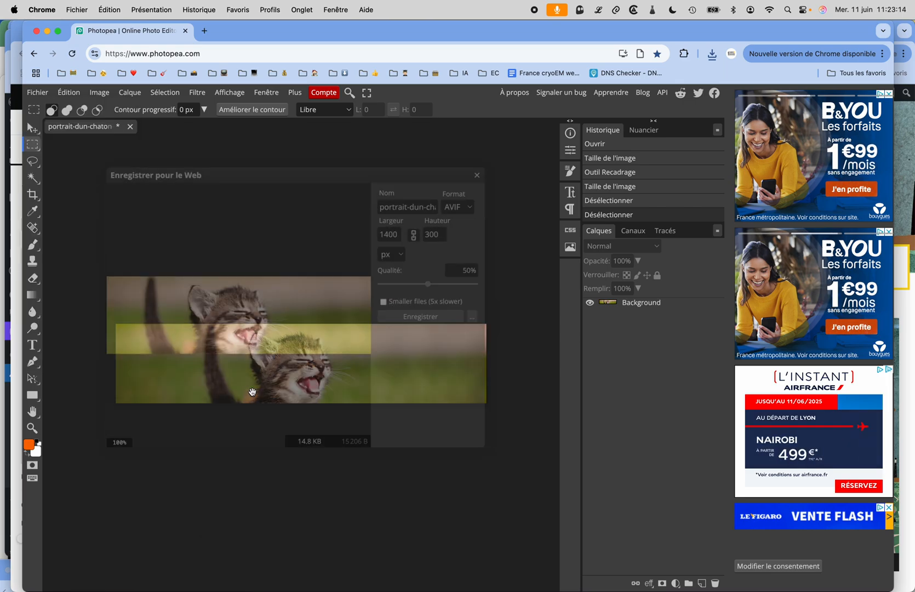
scroll(256, 378, up, 1)
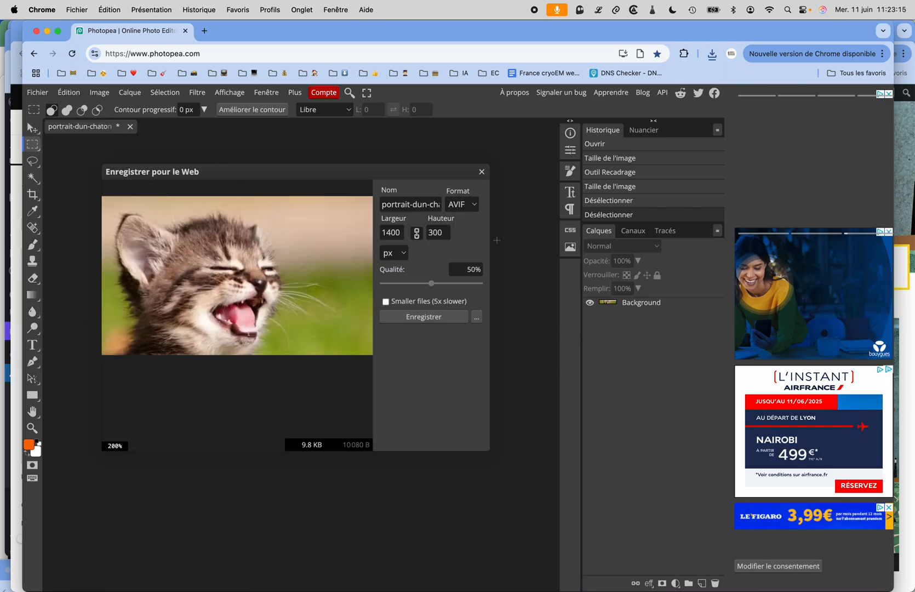
Step: Compare the AVIF preview at 100% and at very low quality, and return the quality to 50%
click(440, 283)
drag(440, 283, 483, 284)
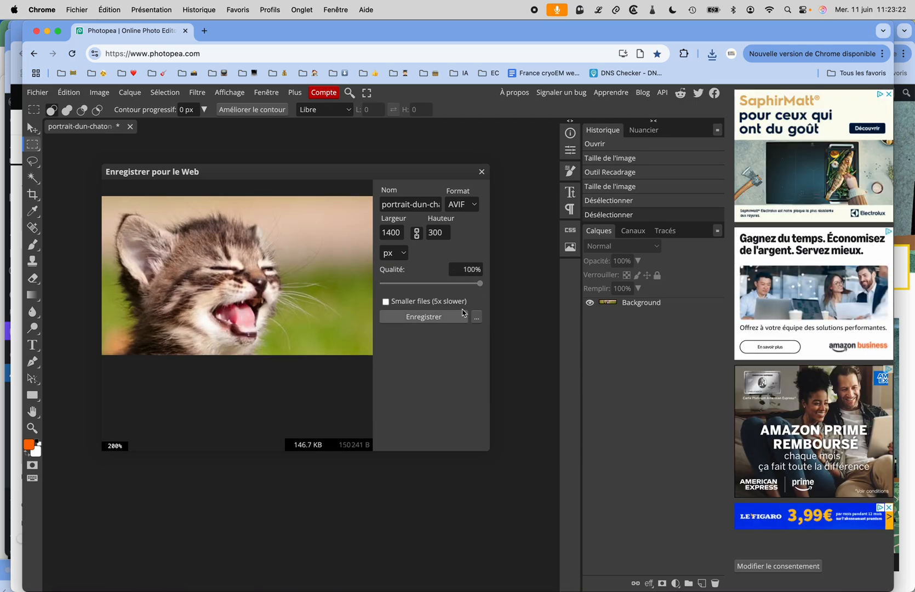
drag(478, 284, 378, 284)
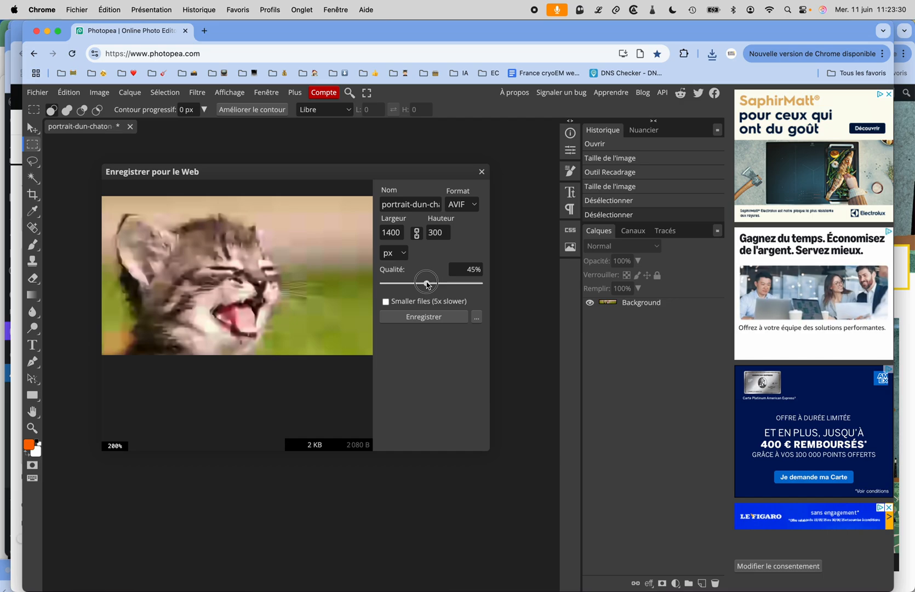
drag(429, 284, 433, 283)
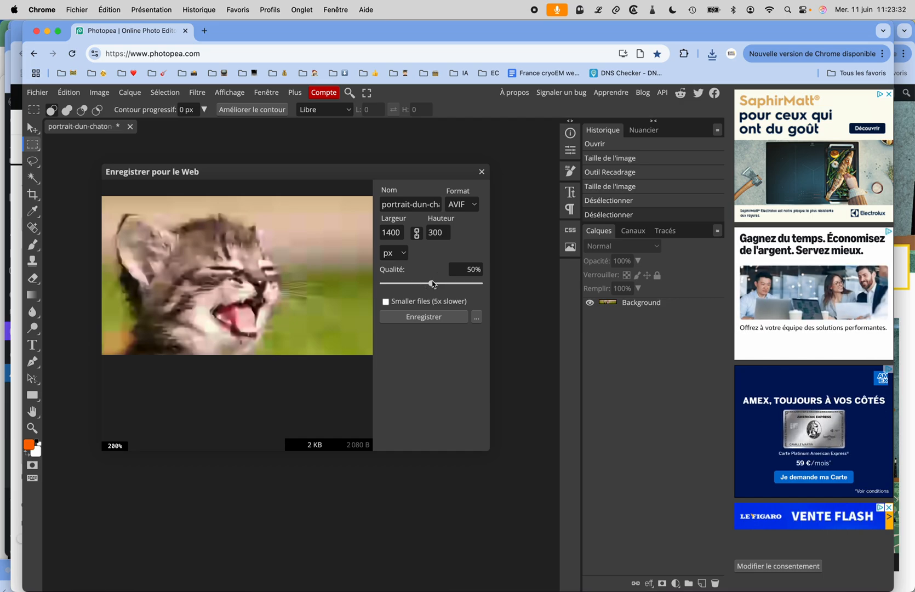